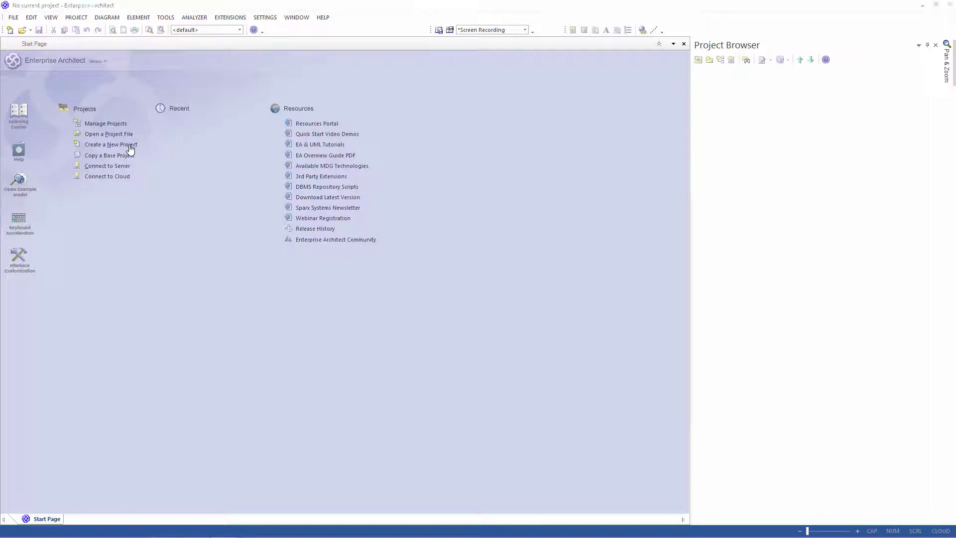
Create a new Enterprise Architect project from the Start Page and save it as 'BEASI 3.0'.
{"action": "left_click", "coordinate": [111, 144]}
{"action": "type", "text": "BEASI 3.0"}
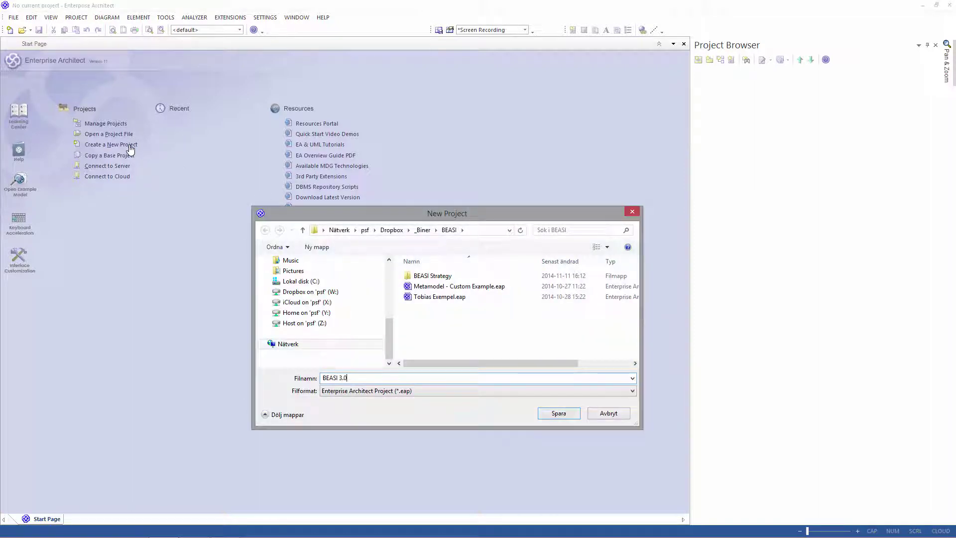
{"action": "key", "text": "Return"}
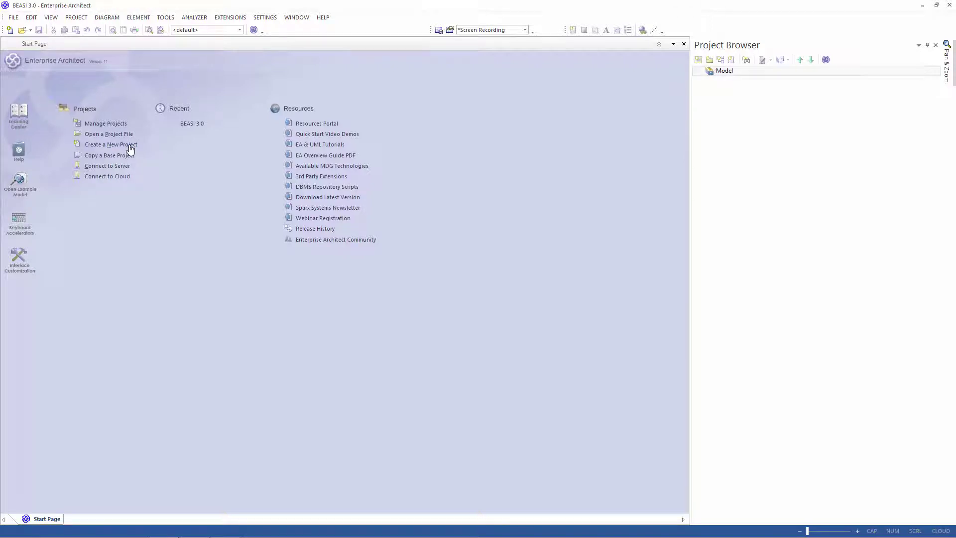
Add the Biner EASI 'BEASI Repository and ADM Example' model through the Model Wizard.
{"action": "key", "text": "Down"}
{"action": "key", "text": "Down"}
{"action": "key", "text": "Down"}
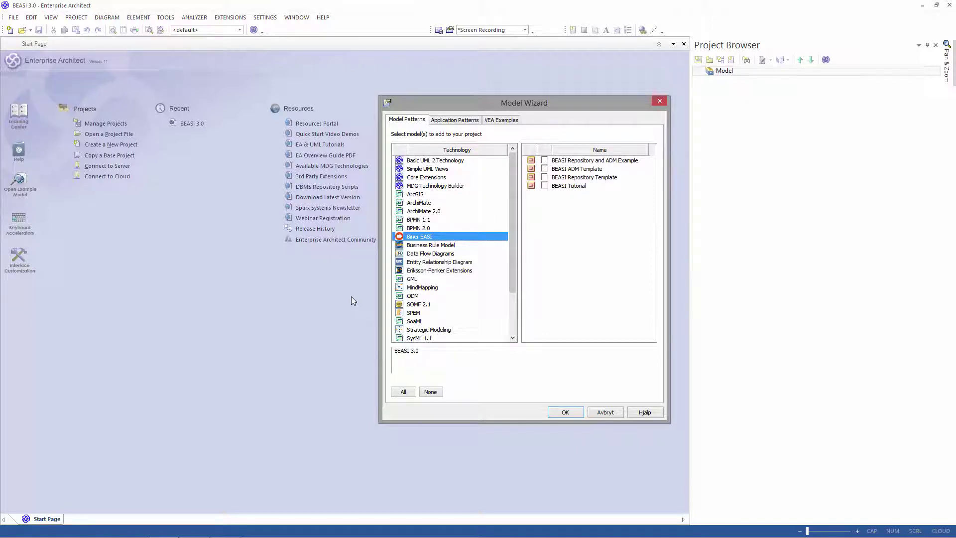
{"action": "key", "text": "Tab"}
{"action": "key", "text": "space"}
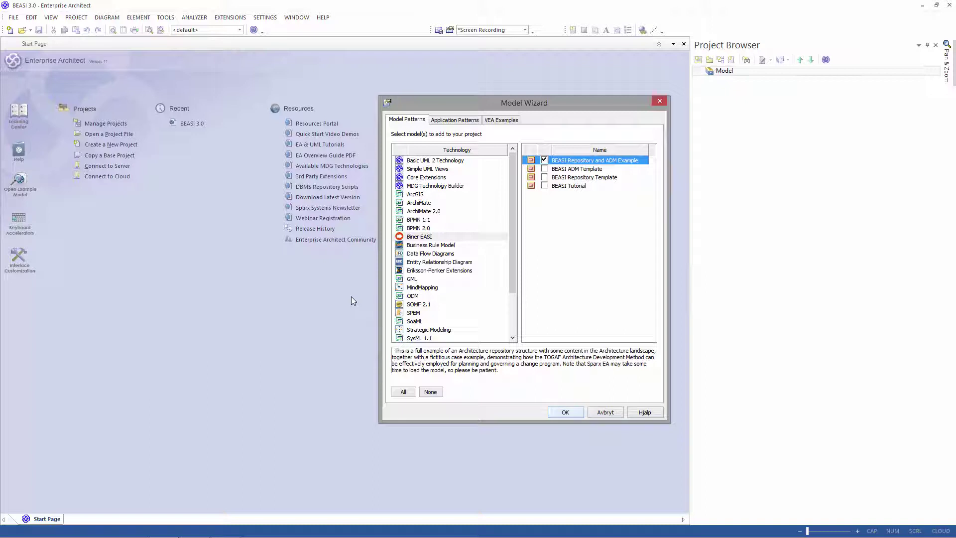
{"action": "key", "text": "Tab"}
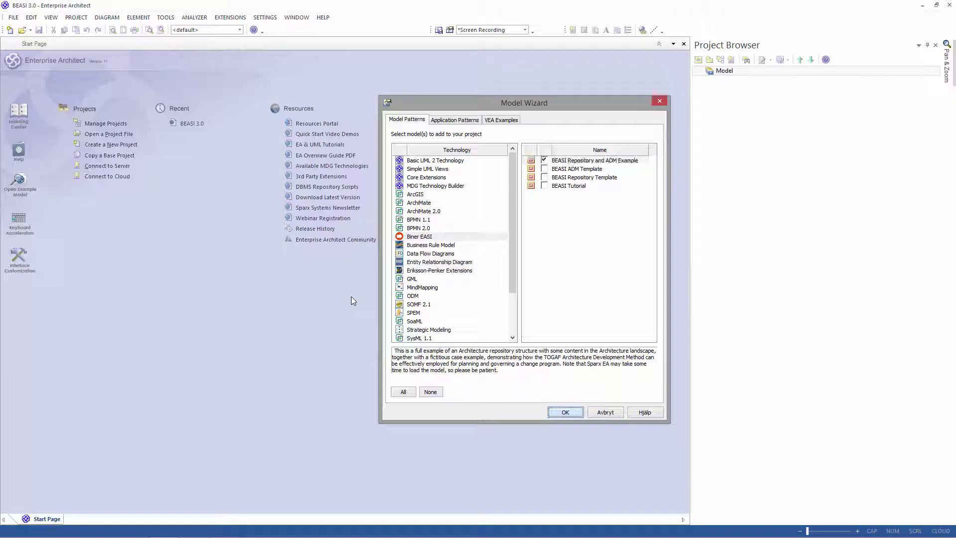
{"action": "key", "text": "Return"}
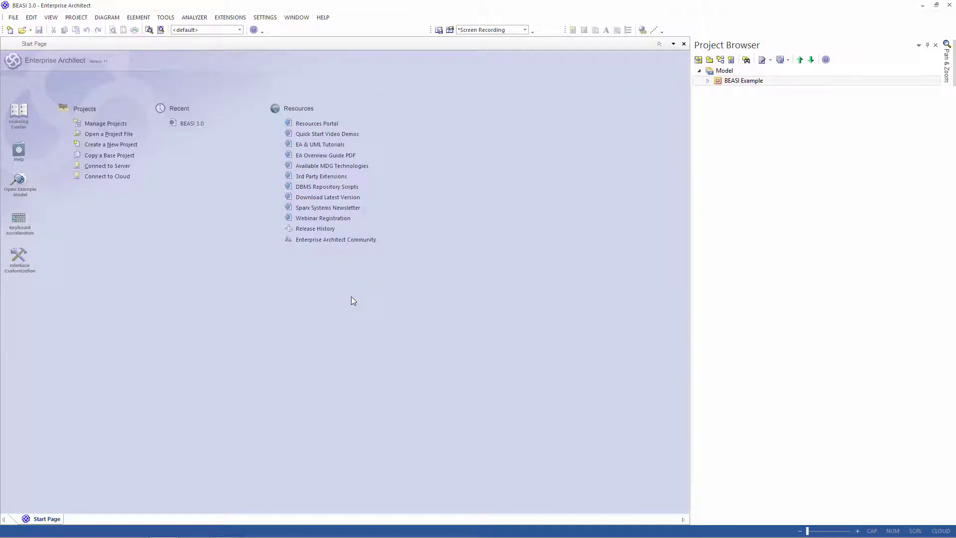
Expand BEASI Example, then expand its CoulterCo Architecture Repository package.
{"action": "left_click", "coordinate": [743, 81]}
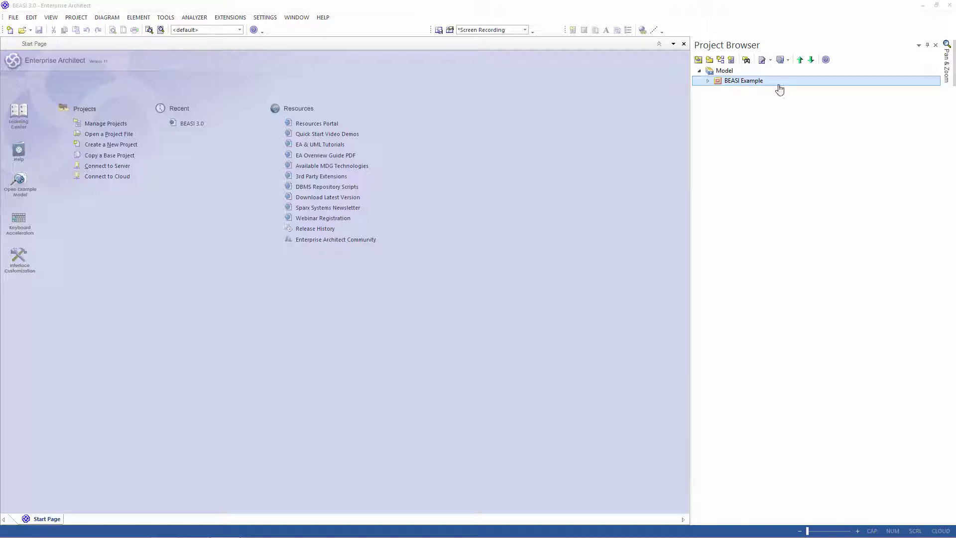
{"action": "left_click", "coordinate": [709, 82]}
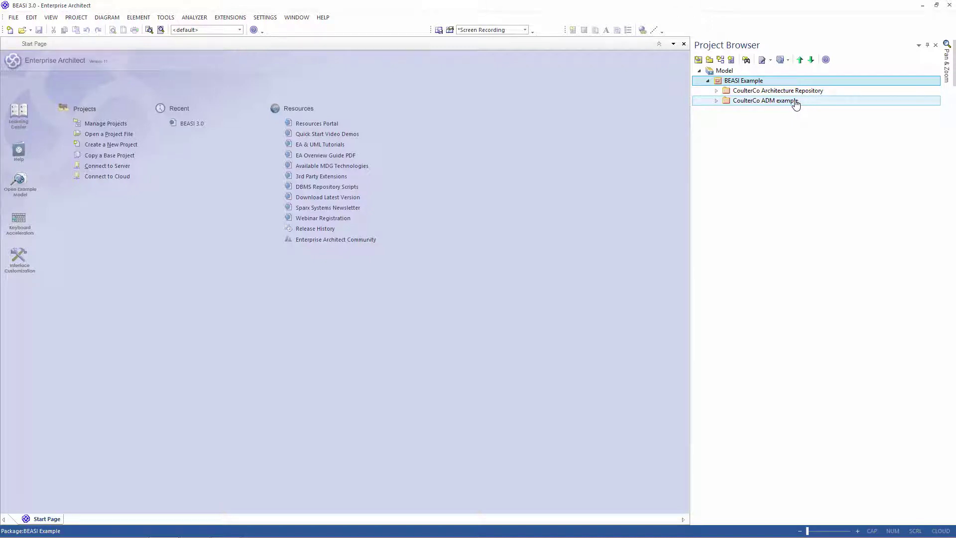
{"action": "left_click", "coordinate": [802, 104]}
{"action": "left_click", "coordinate": [744, 91]}
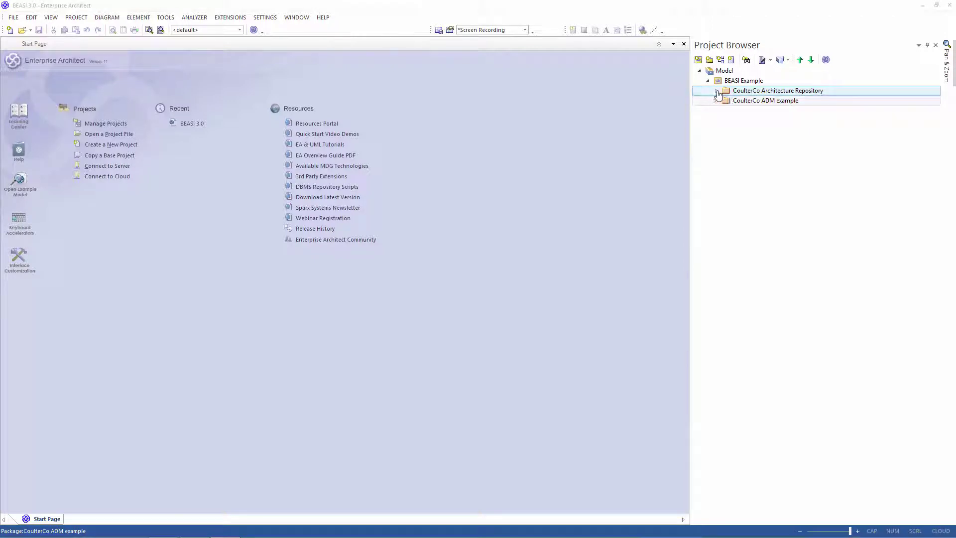
{"action": "left_click", "coordinate": [718, 92]}
Open the Architecture Repository Overview diagram and browse Architecture Metamodel down to Archimate Standard Viewpoints.
{"action": "double_click", "coordinate": [784, 101]}
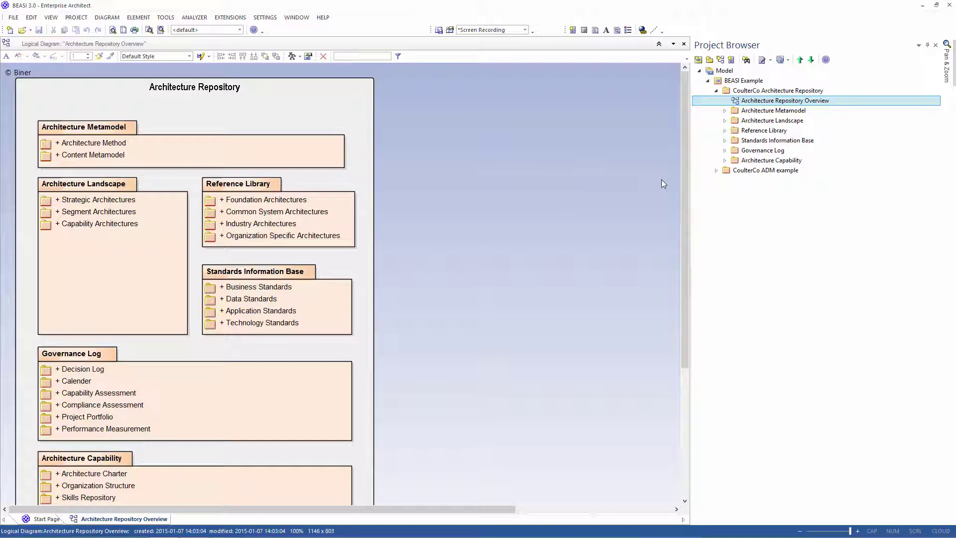
{"action": "left_click", "coordinate": [725, 112]}
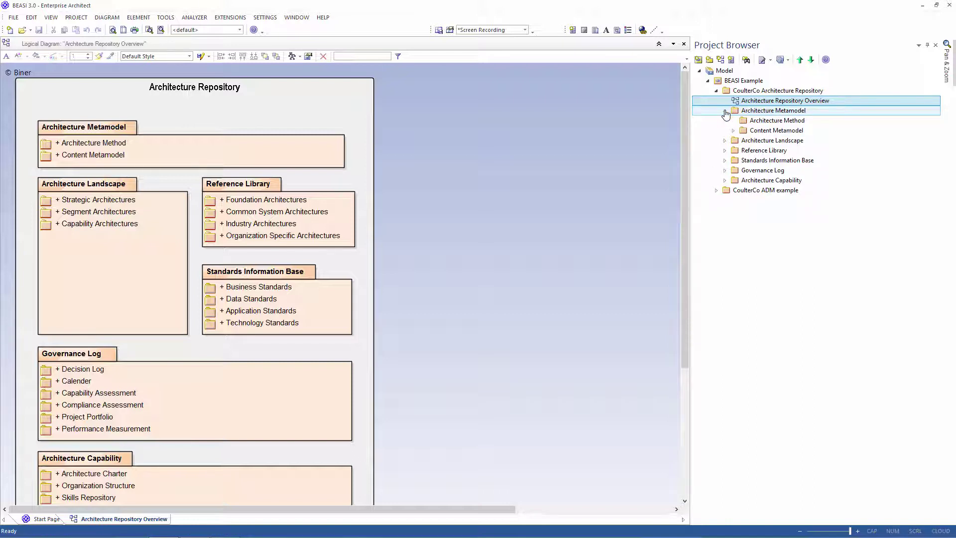
{"action": "left_click", "coordinate": [734, 131]}
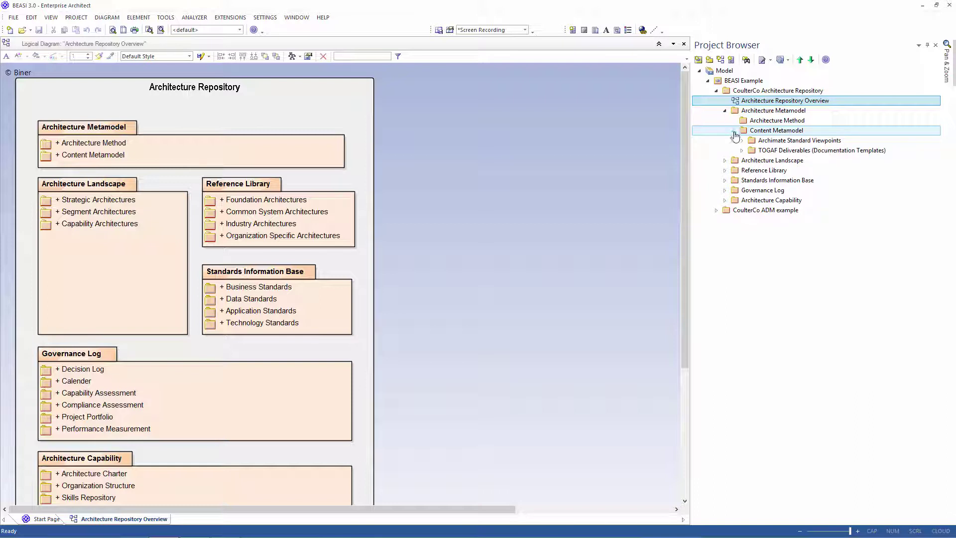
{"action": "left_click", "coordinate": [743, 142]}
{"action": "left_click", "coordinate": [743, 142]}
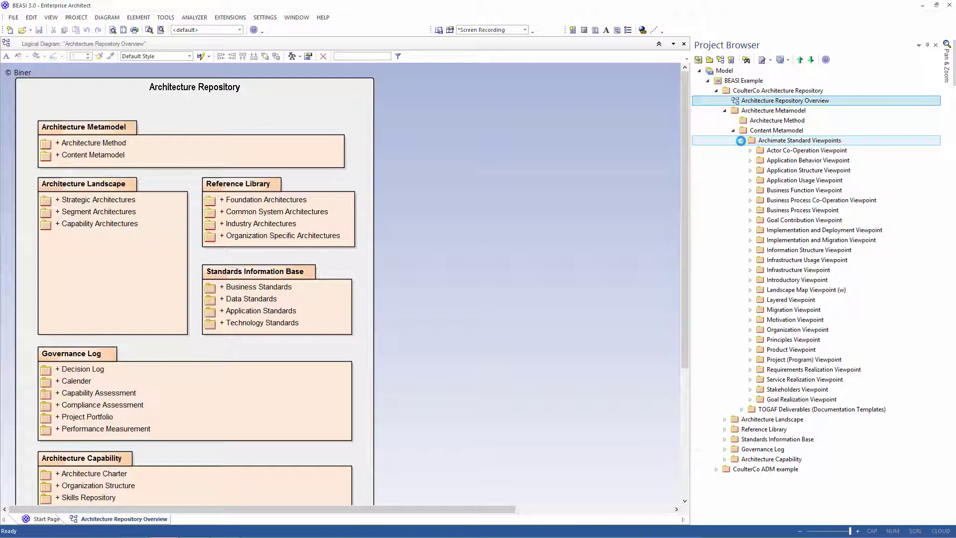
{"action": "left_click", "coordinate": [725, 111]}
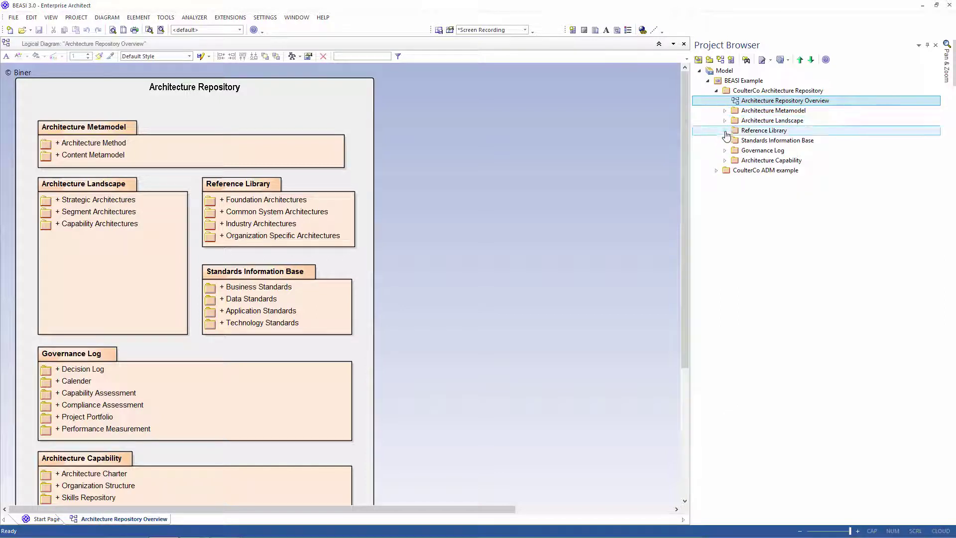
Browse Reference Library through Foundation Architectures to TOGAF TRM, then collapse CoulterCo Architecture Repository.
{"action": "left_click", "coordinate": [724, 131]}
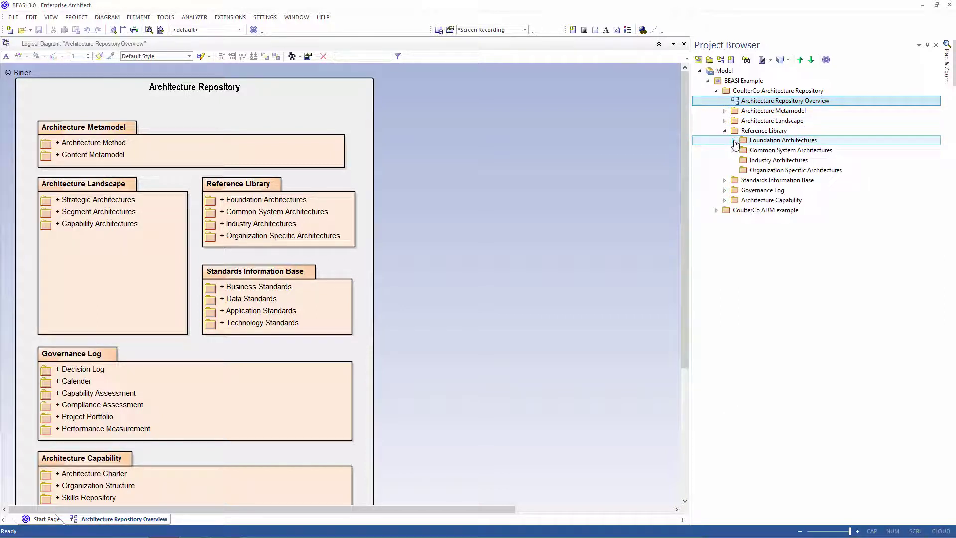
{"action": "left_click", "coordinate": [734, 142]}
{"action": "left_click", "coordinate": [741, 170]}
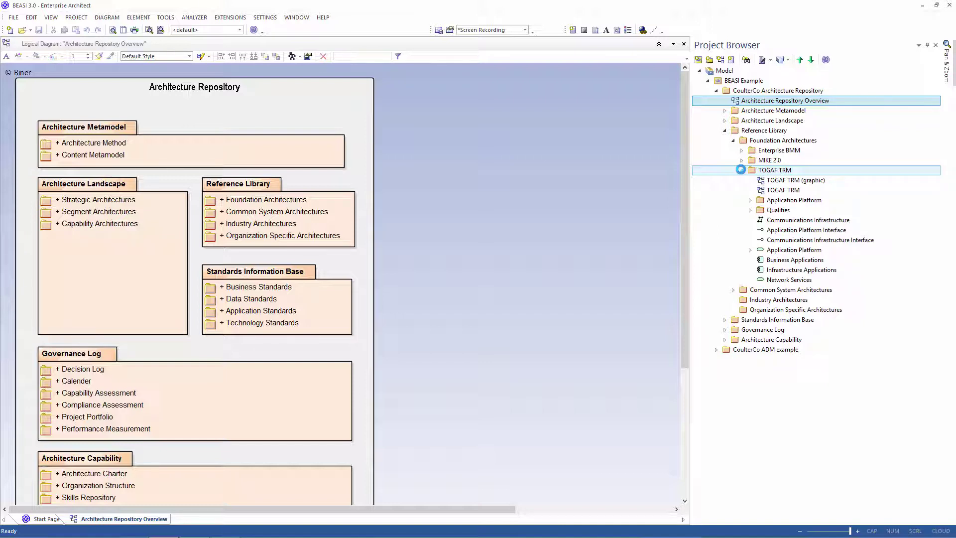
{"action": "left_click", "coordinate": [717, 90]}
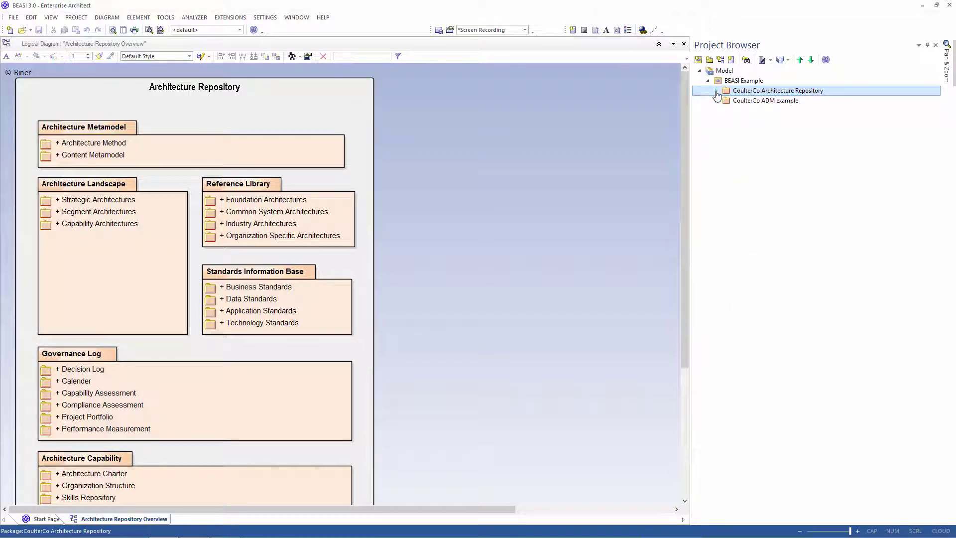
Expand CoulterCo ADM example and its packages: Preliminary, Architecture Vision, B-D, E-F, G, ADM Deliverables.
{"action": "left_click", "coordinate": [783, 101]}
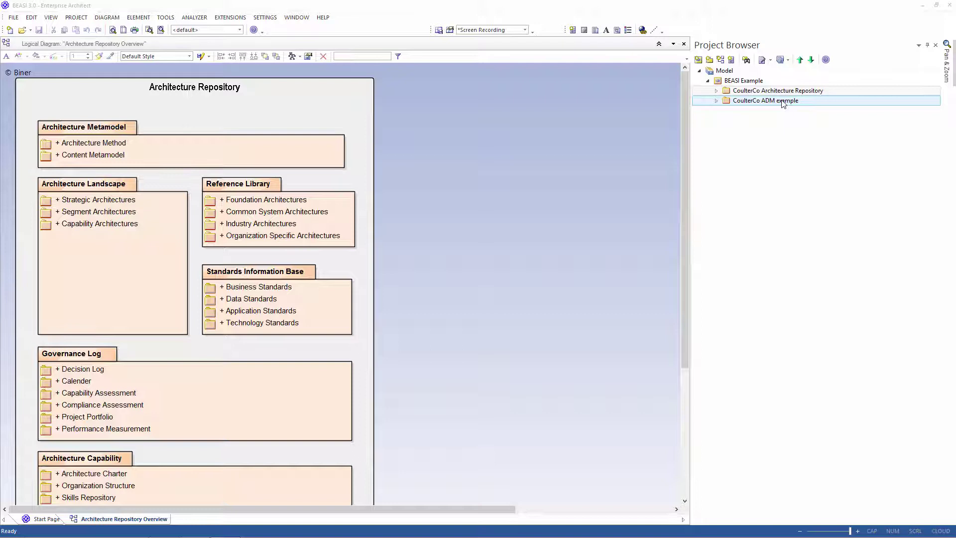
{"action": "left_click", "coordinate": [717, 100]}
{"action": "left_click", "coordinate": [723, 120]}
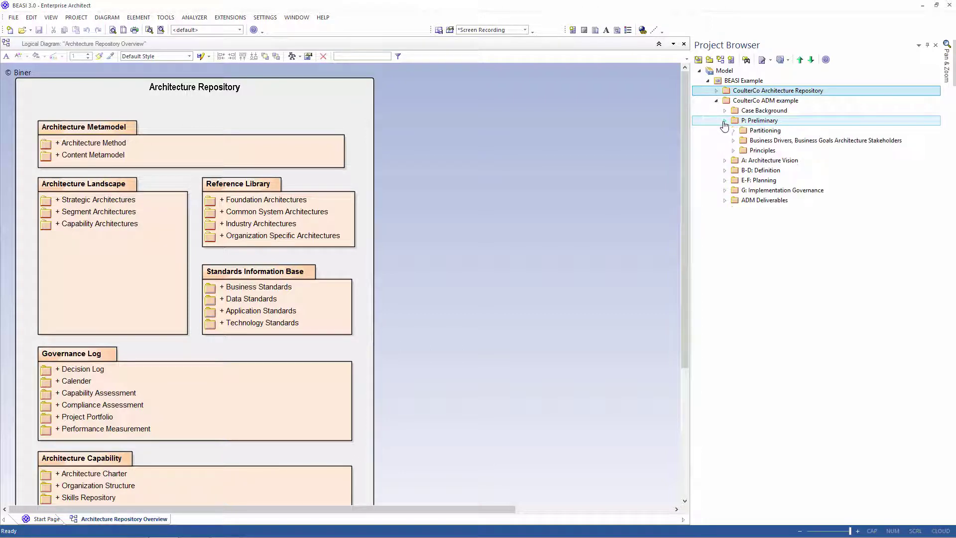
{"action": "left_click", "coordinate": [725, 161]}
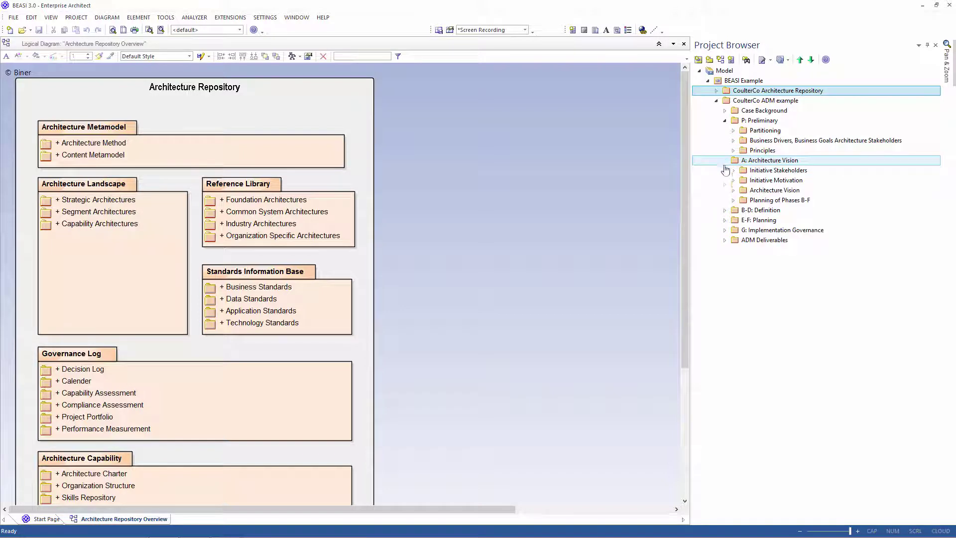
{"action": "left_click", "coordinate": [726, 210]}
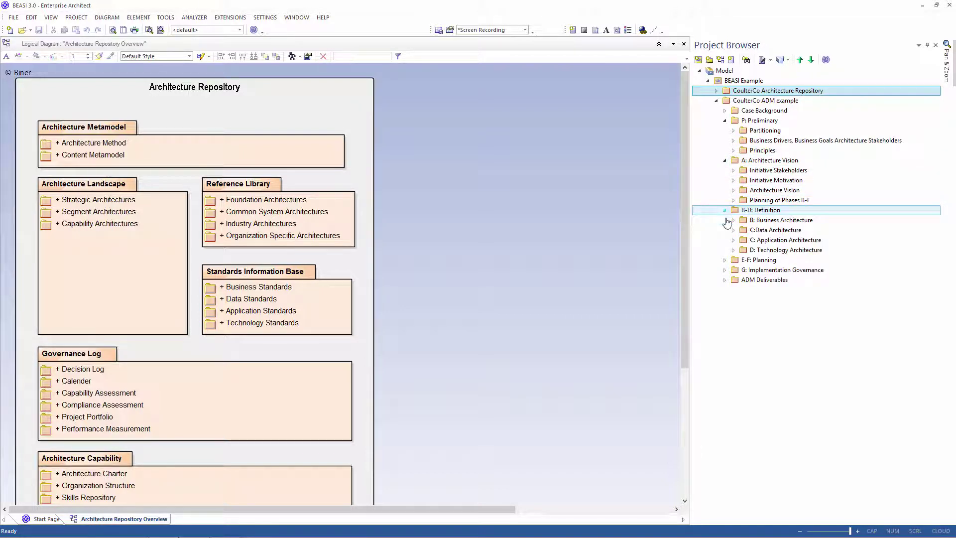
{"action": "left_click", "coordinate": [725, 260]}
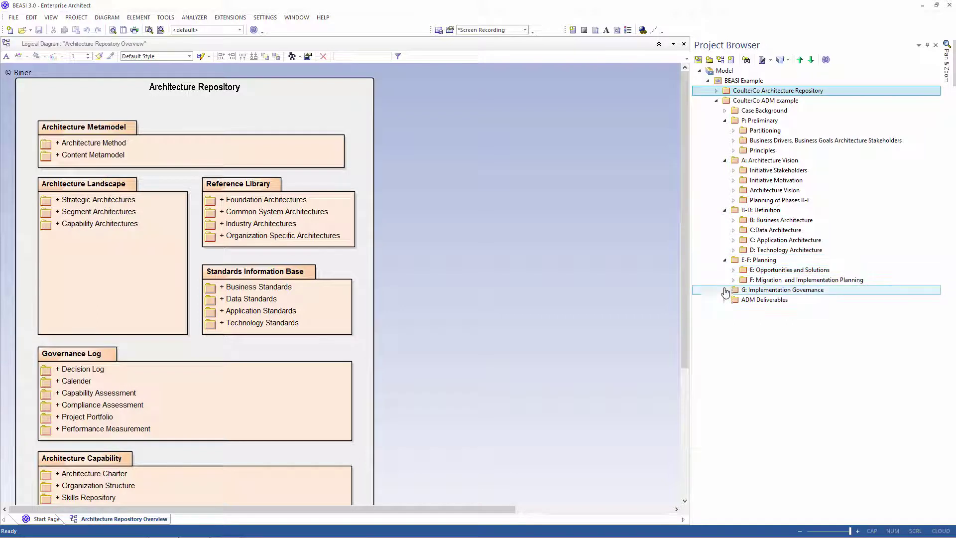
{"action": "left_click", "coordinate": [726, 290]}
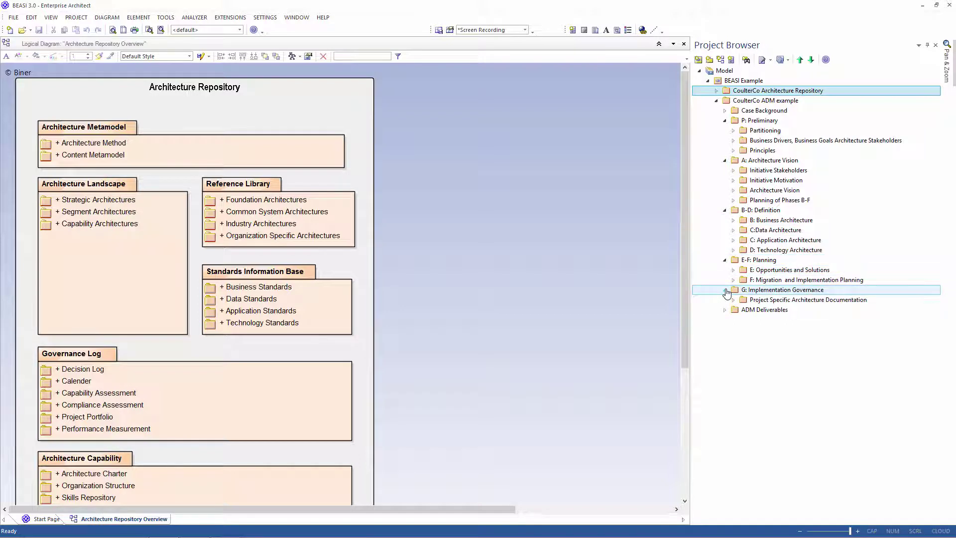
{"action": "left_click", "coordinate": [726, 310]}
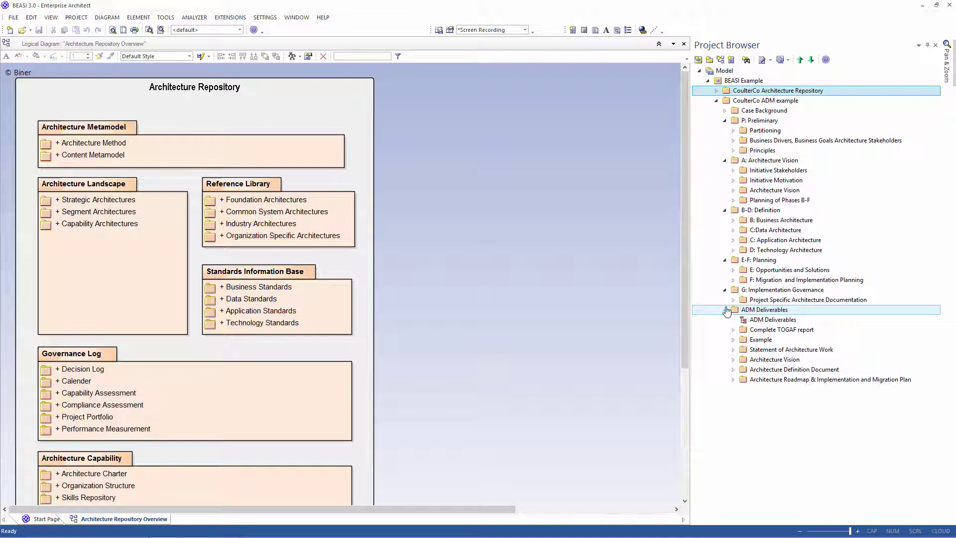